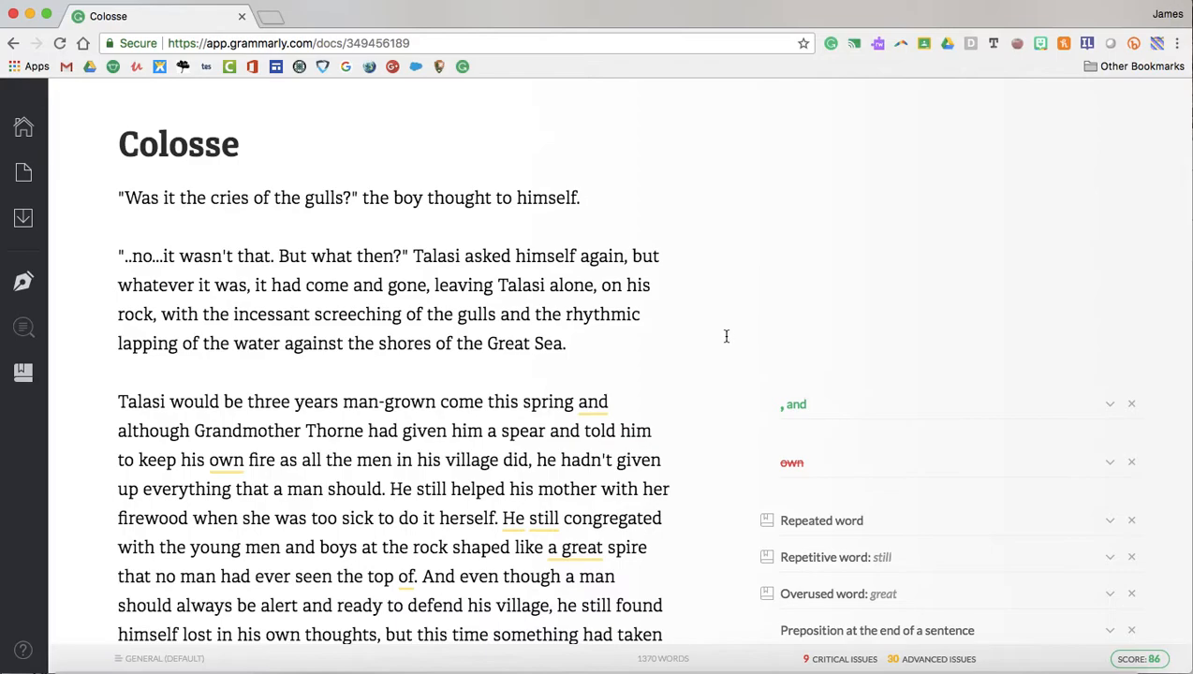
- Set the document type to Short story in the Creative category
left_click(37, 289)
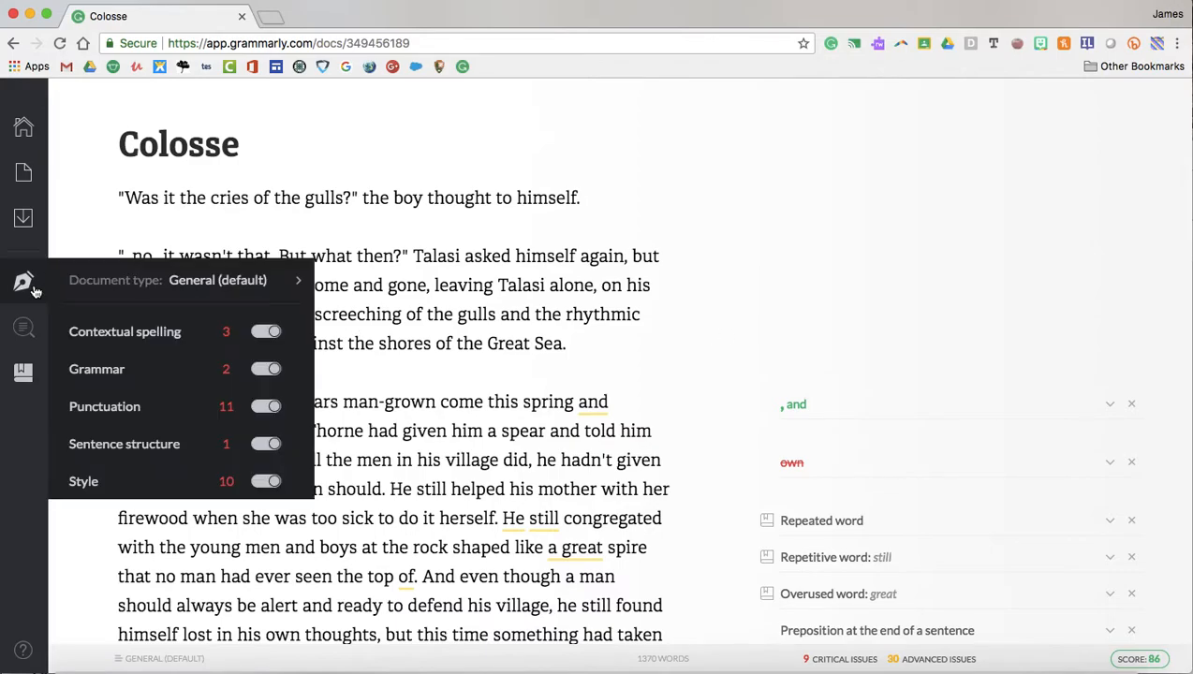
mouse_move(33, 394)
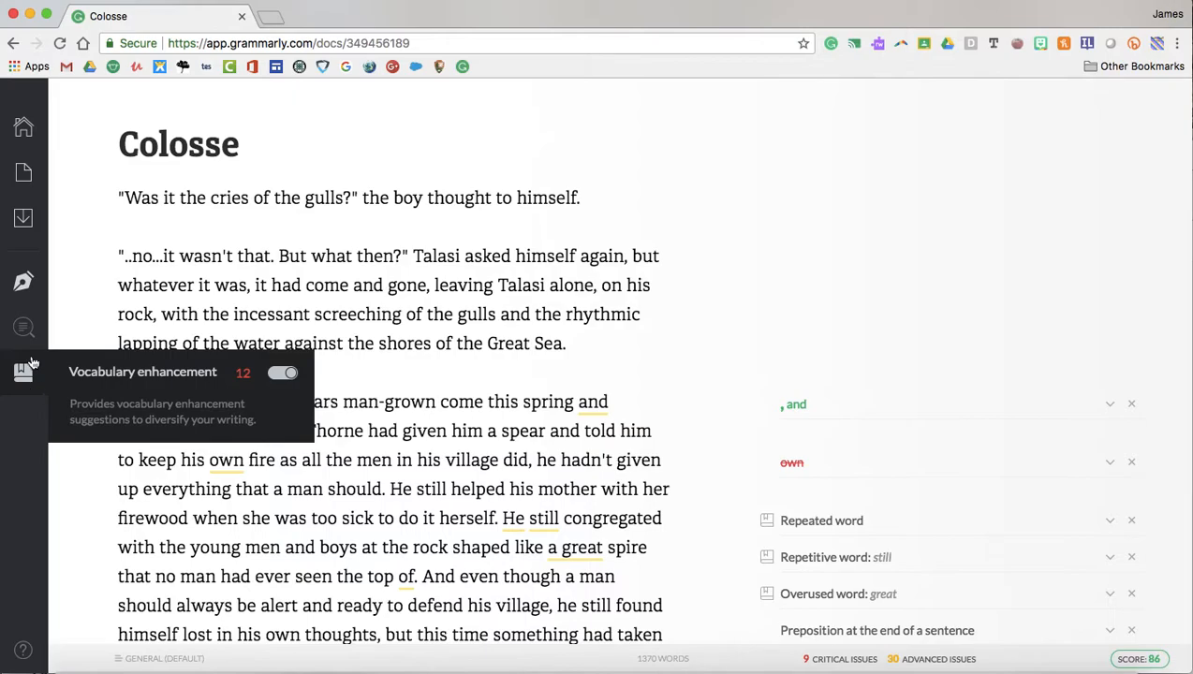
mouse_move(31, 285)
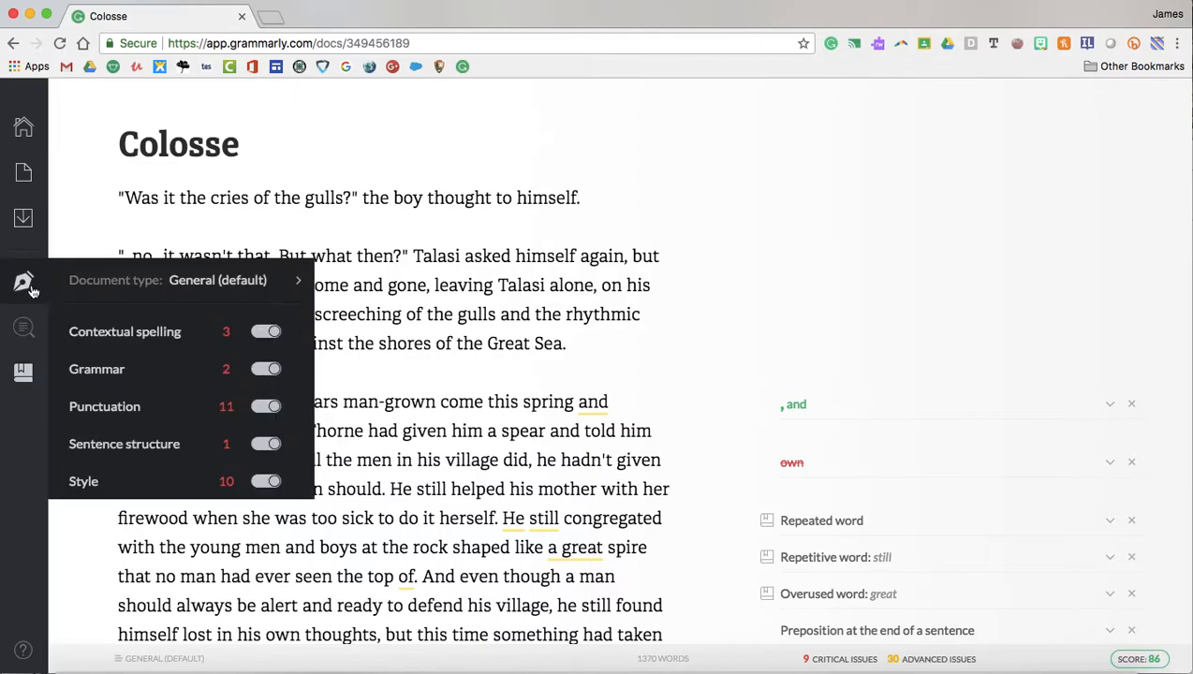
mouse_move(192, 277)
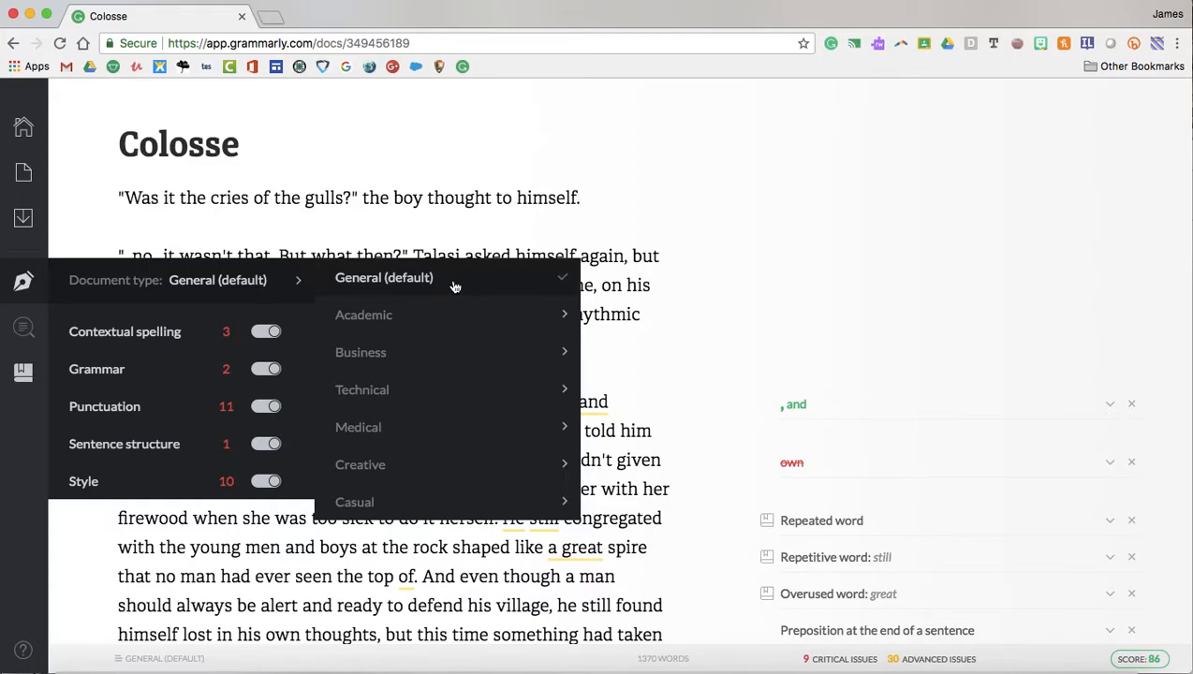
mouse_move(474, 466)
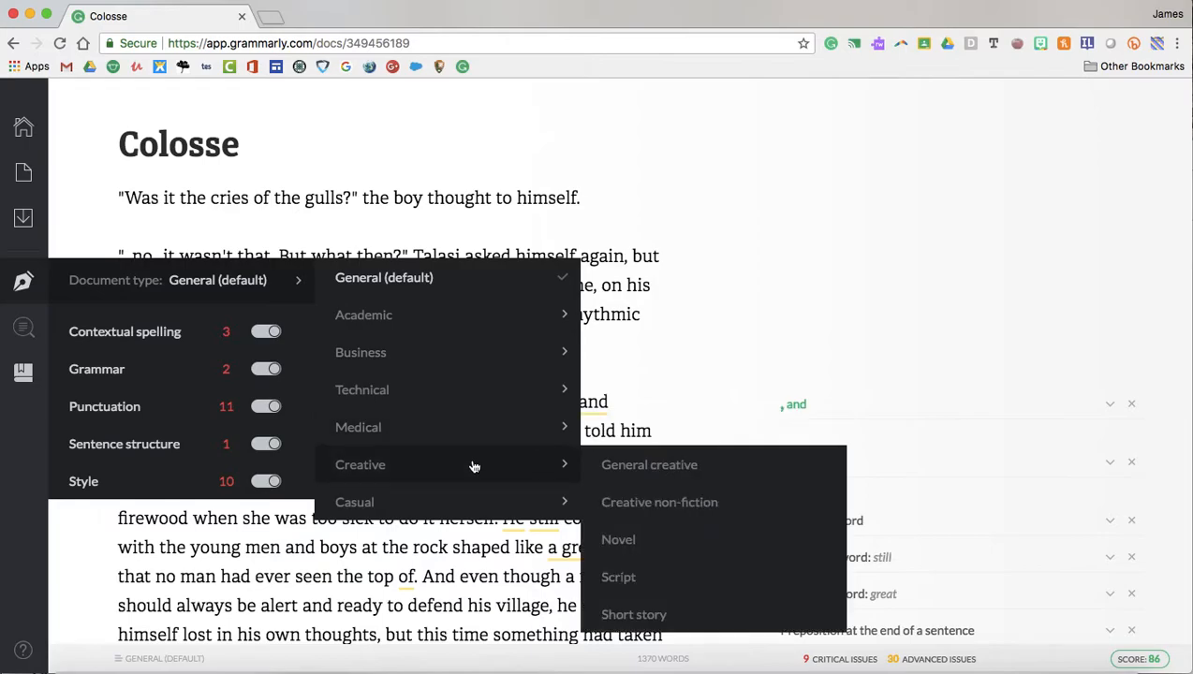
left_click(695, 611)
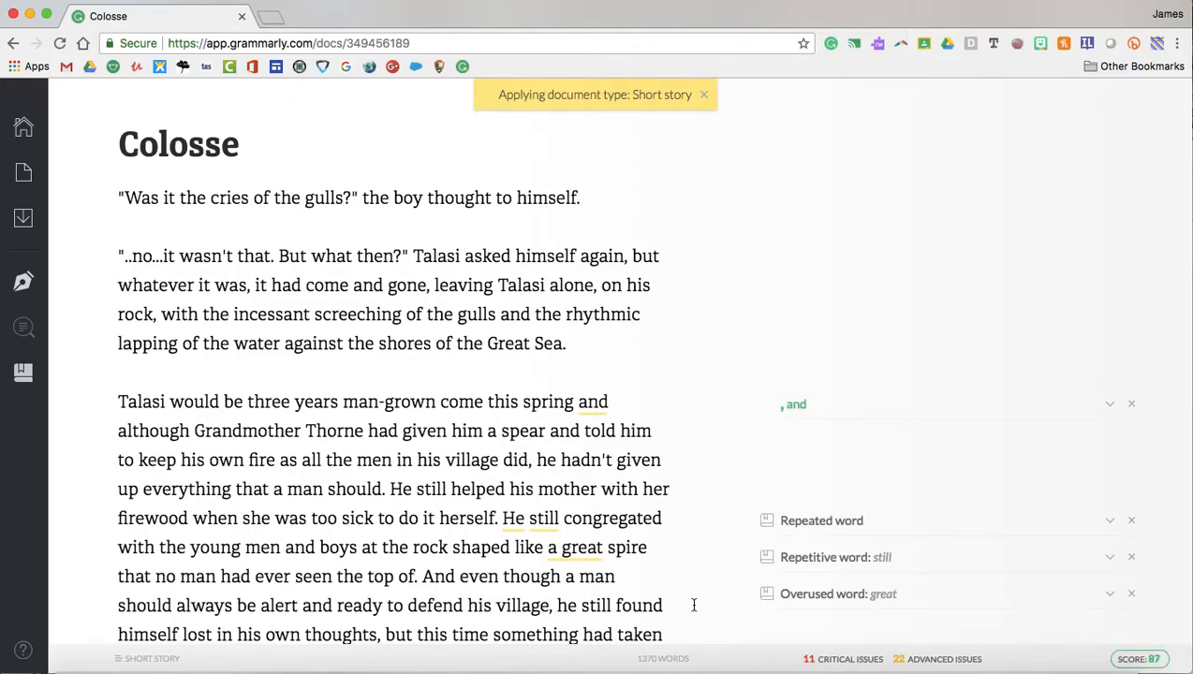
- Disable the Grammar and Contextual spelling checks, and re-enable both
left_click(23, 282)
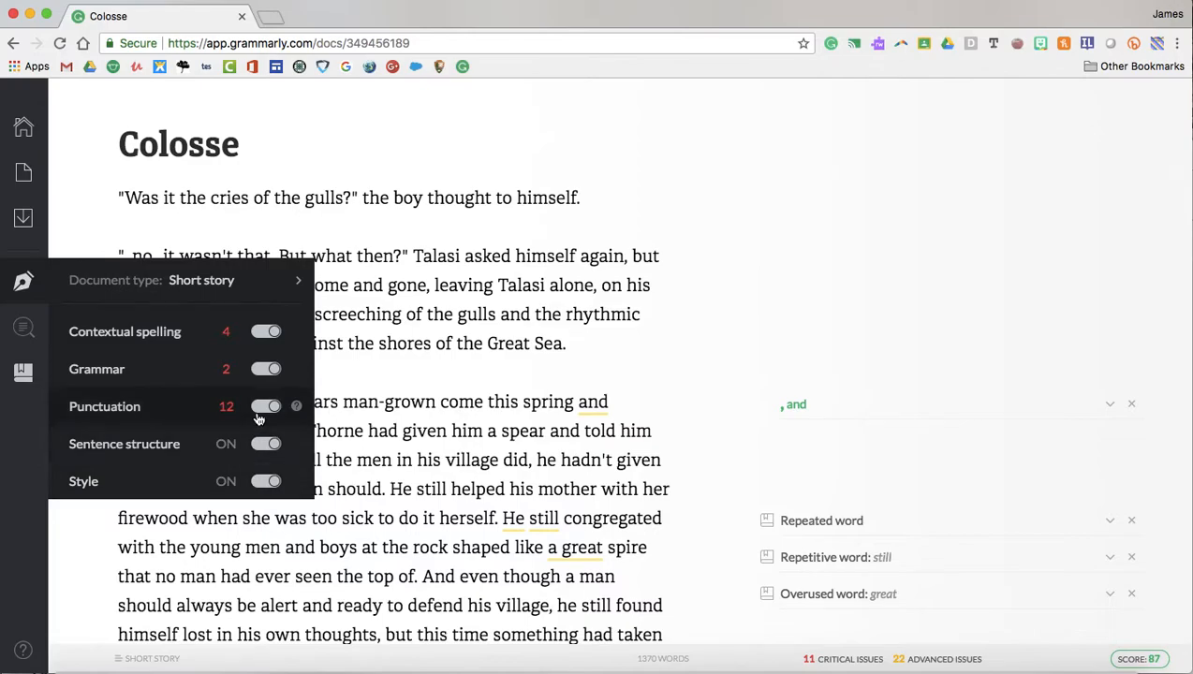
left_click(266, 370)
left_click(266, 331)
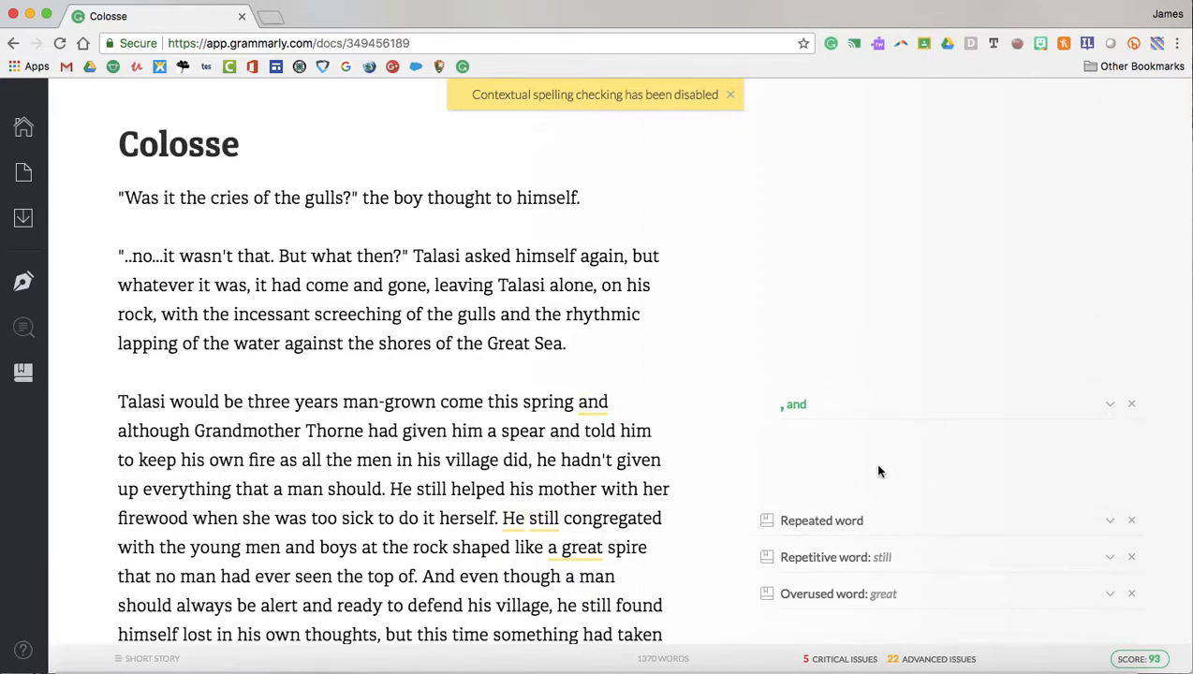
mouse_move(24, 281)
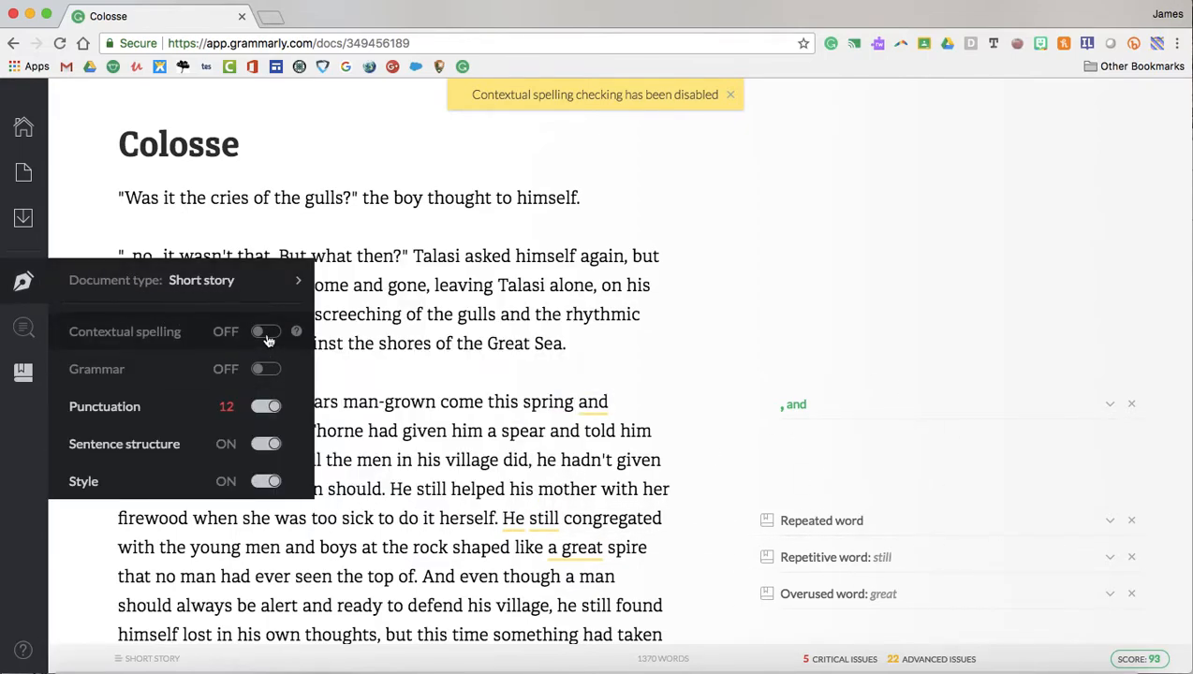
left_click(266, 334)
left_click(266, 370)
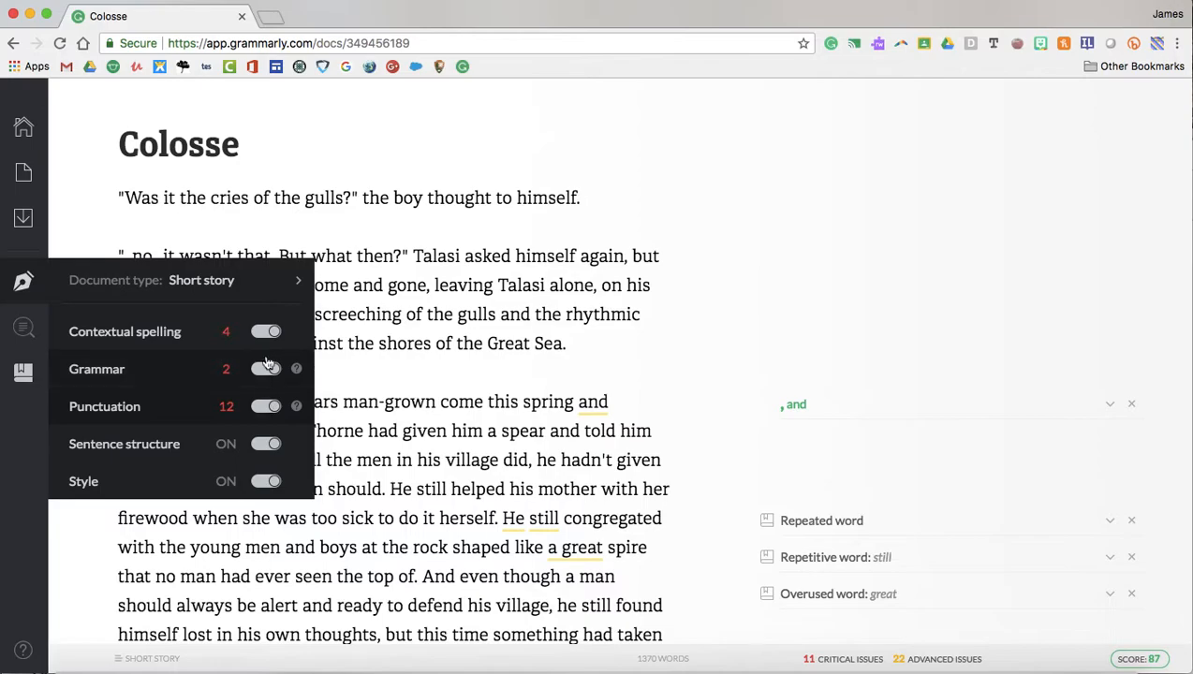
mouse_move(109, 285)
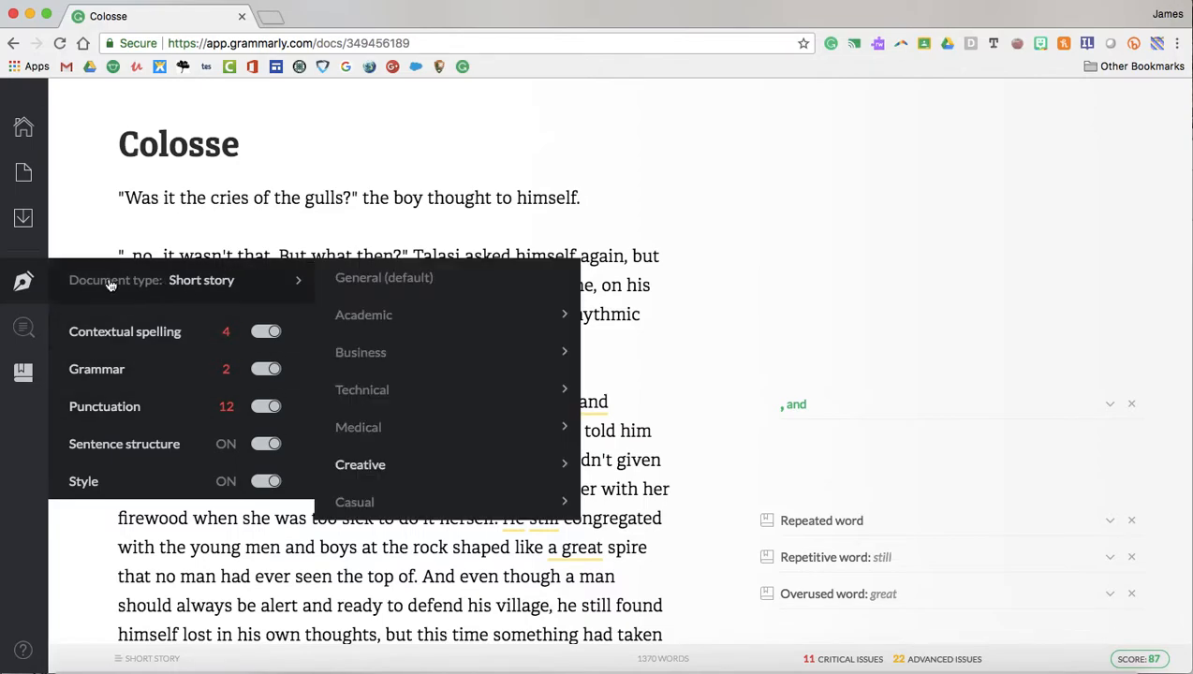
- Run the plagiarism check on the document, and switch plagiarism checking off again
mouse_move(29, 333)
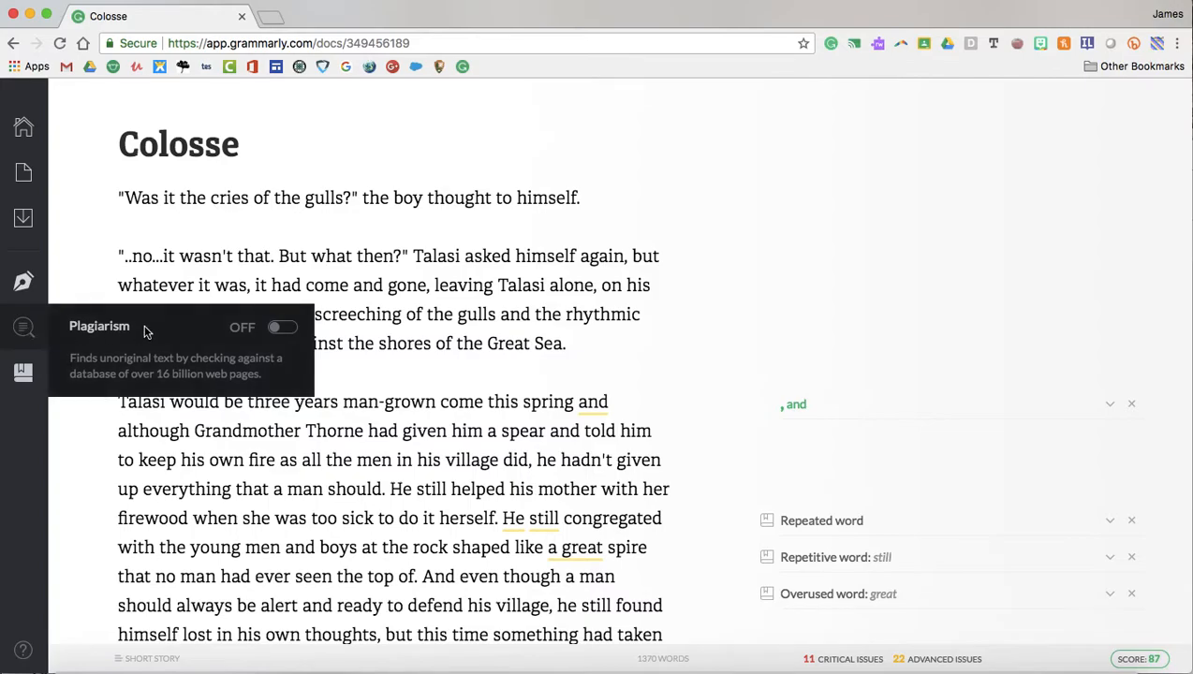
left_click(282, 328)
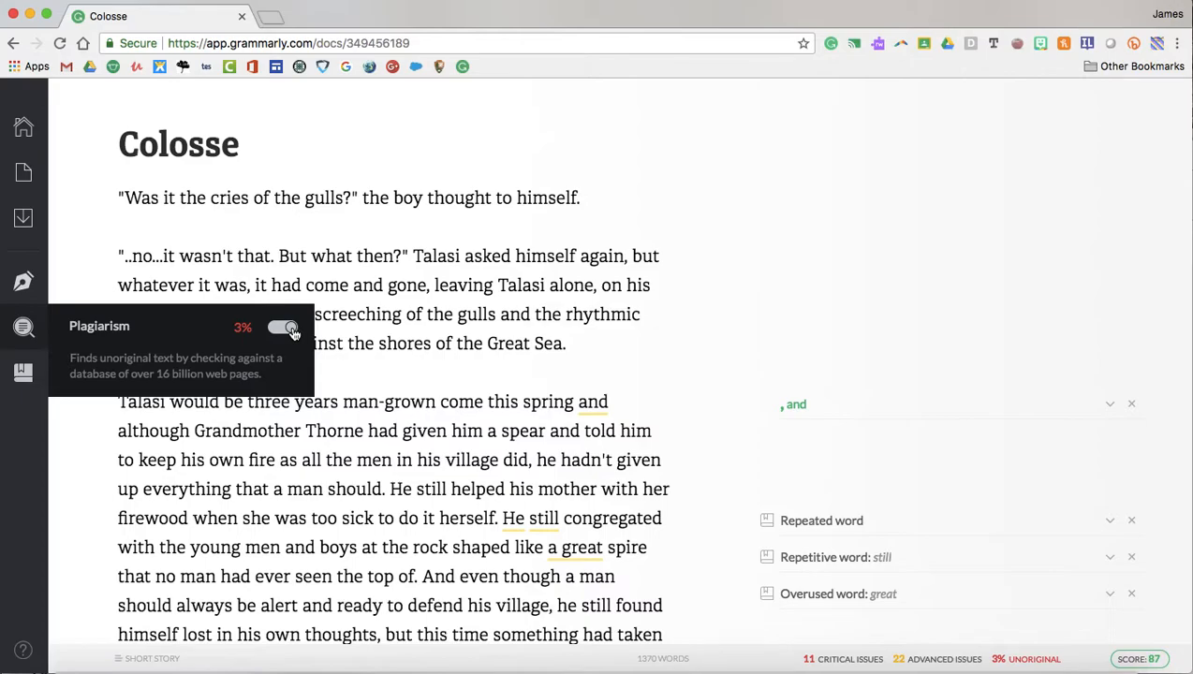
left_click(284, 328)
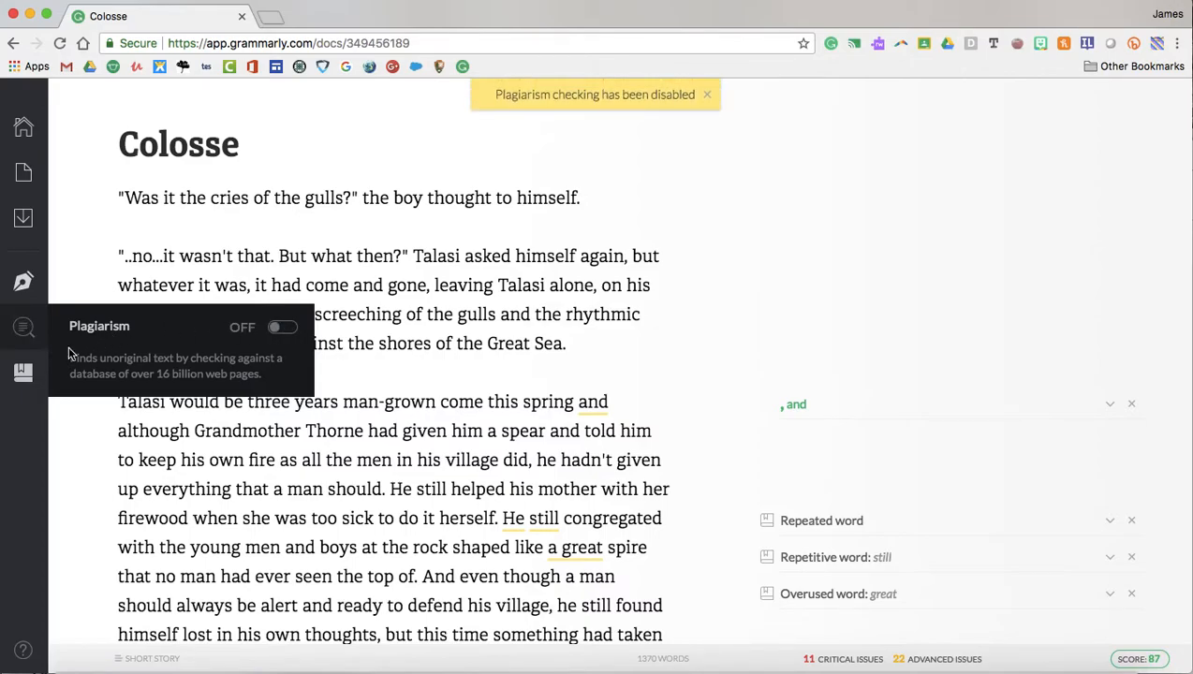
mouse_move(26, 379)
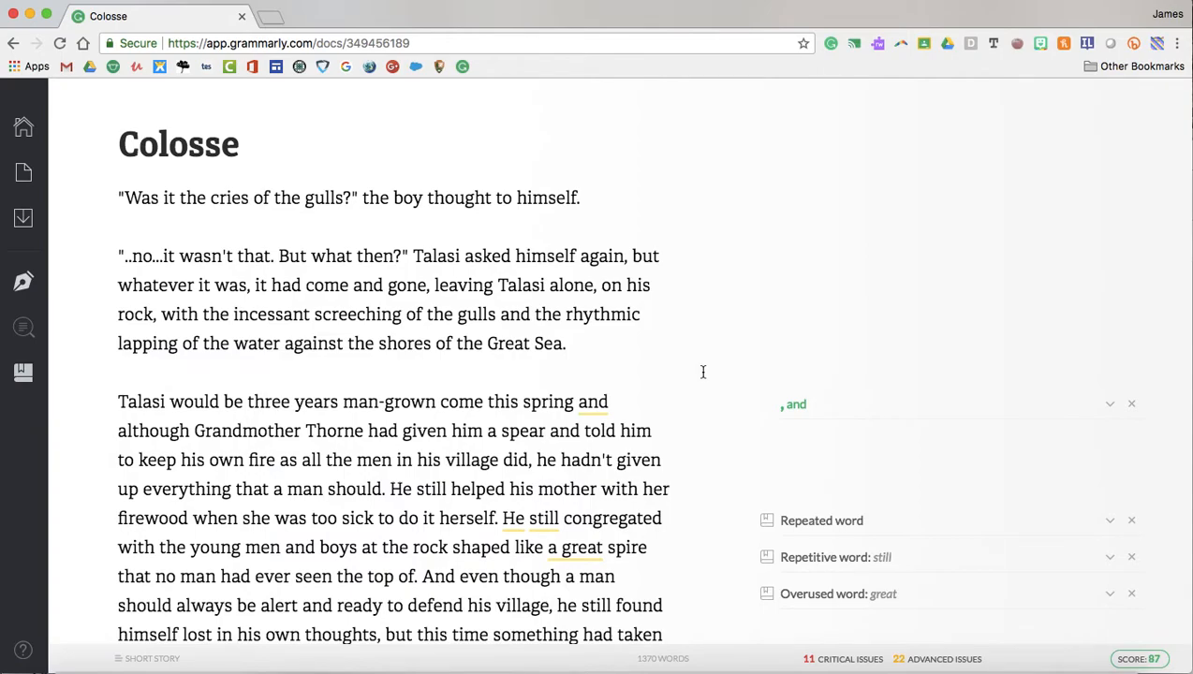
- Accept the suggested comma before "and" in the sentence beginning "Talasi would be three years man-grown"
scroll(703, 373, "down", 1)
scroll(704, 373, "down", 1)
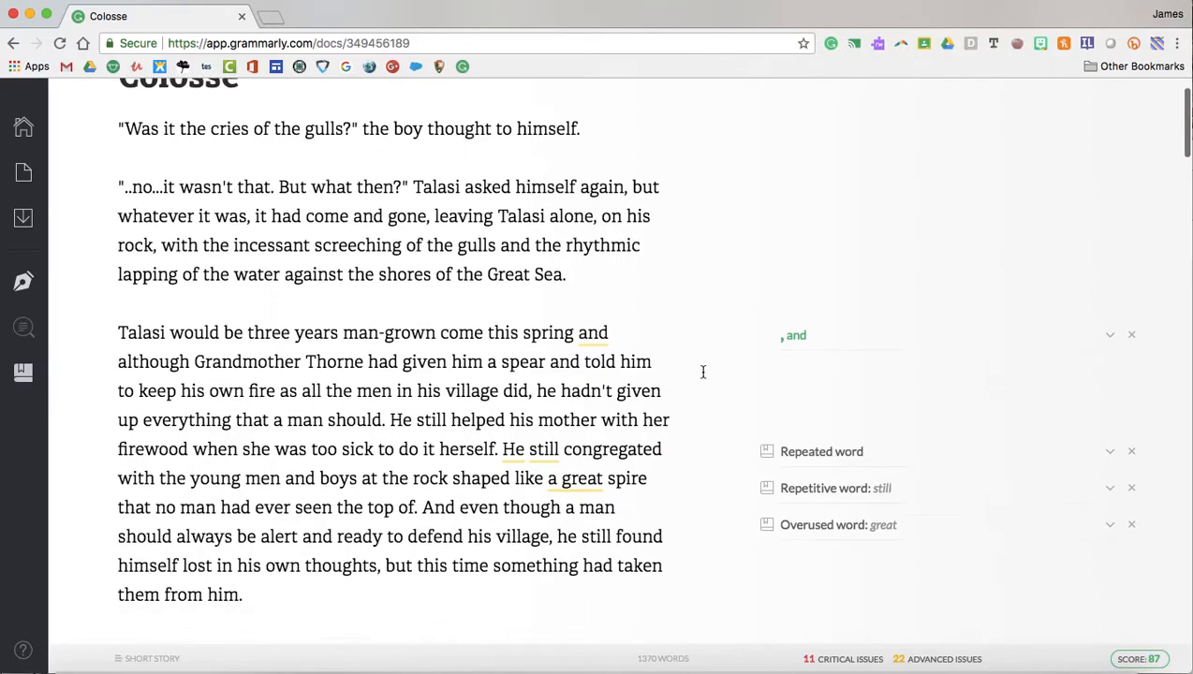
scroll(704, 373, "down", 1)
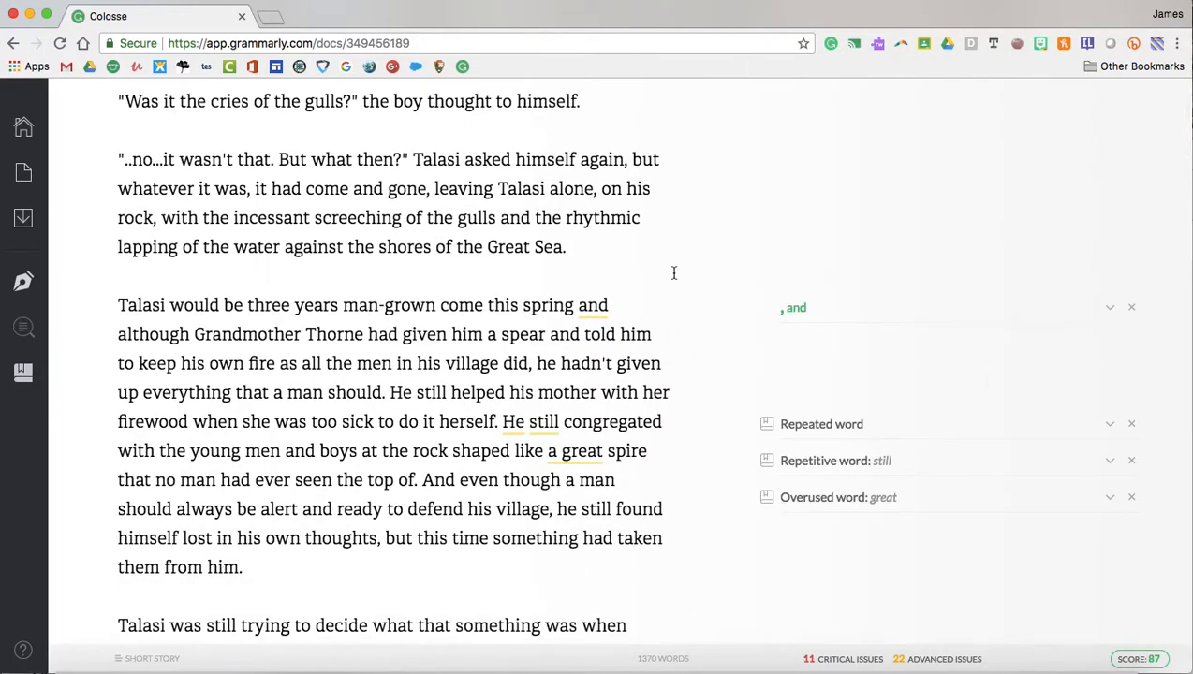
scroll(727, 262, "up", 2)
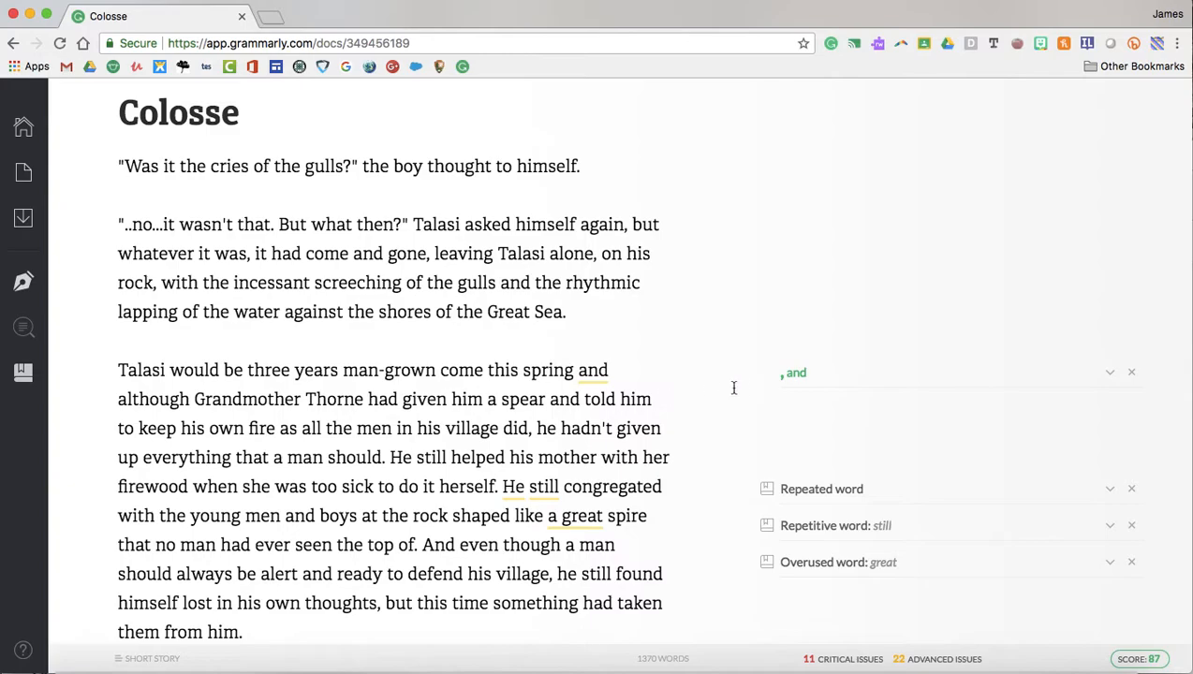
left_click(796, 375)
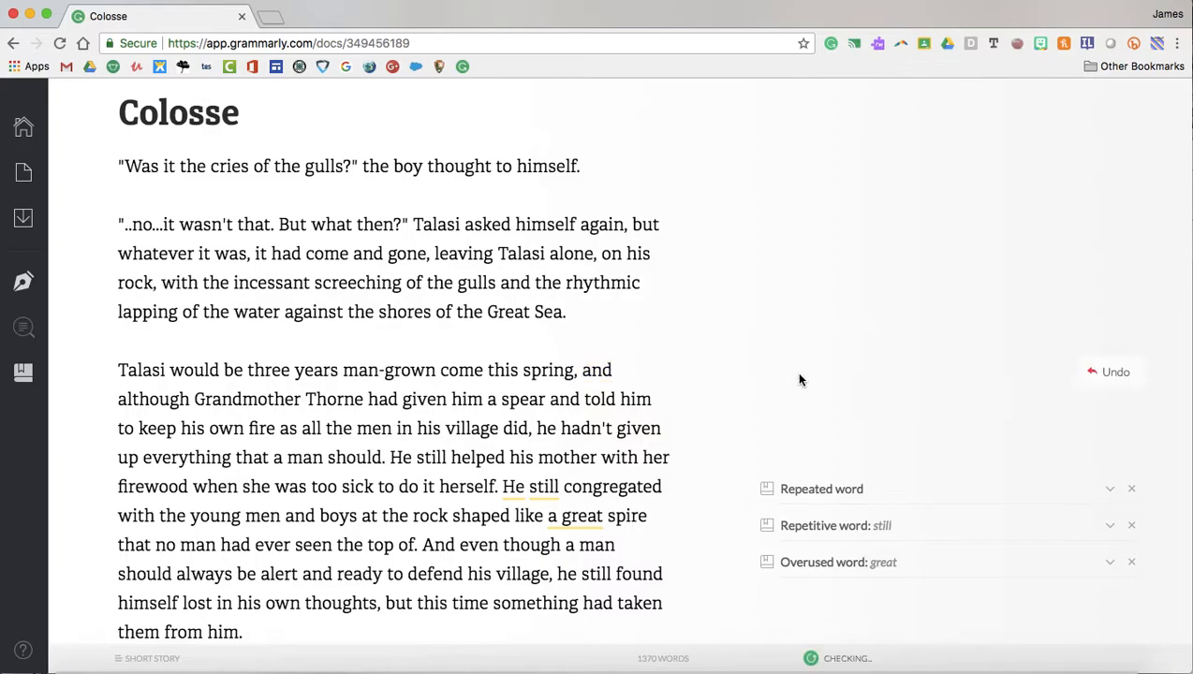
- Review the Repeated word explanation for "He", and replace the repetitive "still" before "congregated" with the suggested synonym "again"
scroll(831, 437, "down", 3)
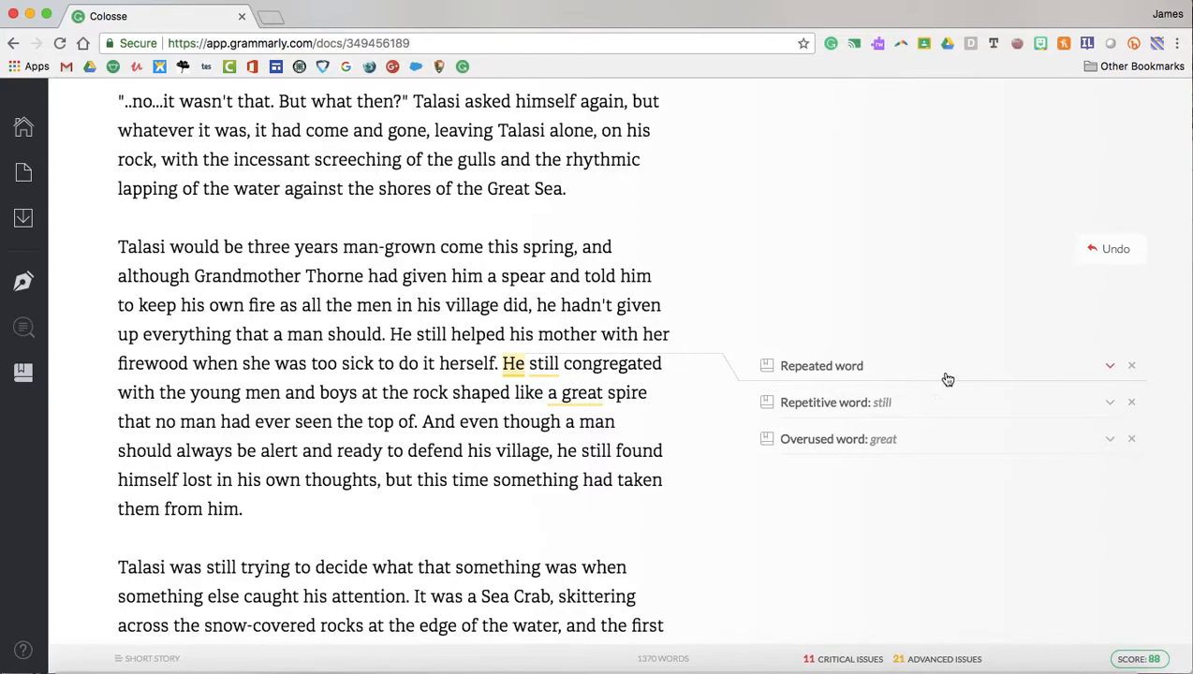
left_click(1111, 369)
scroll(916, 359, "down", 1)
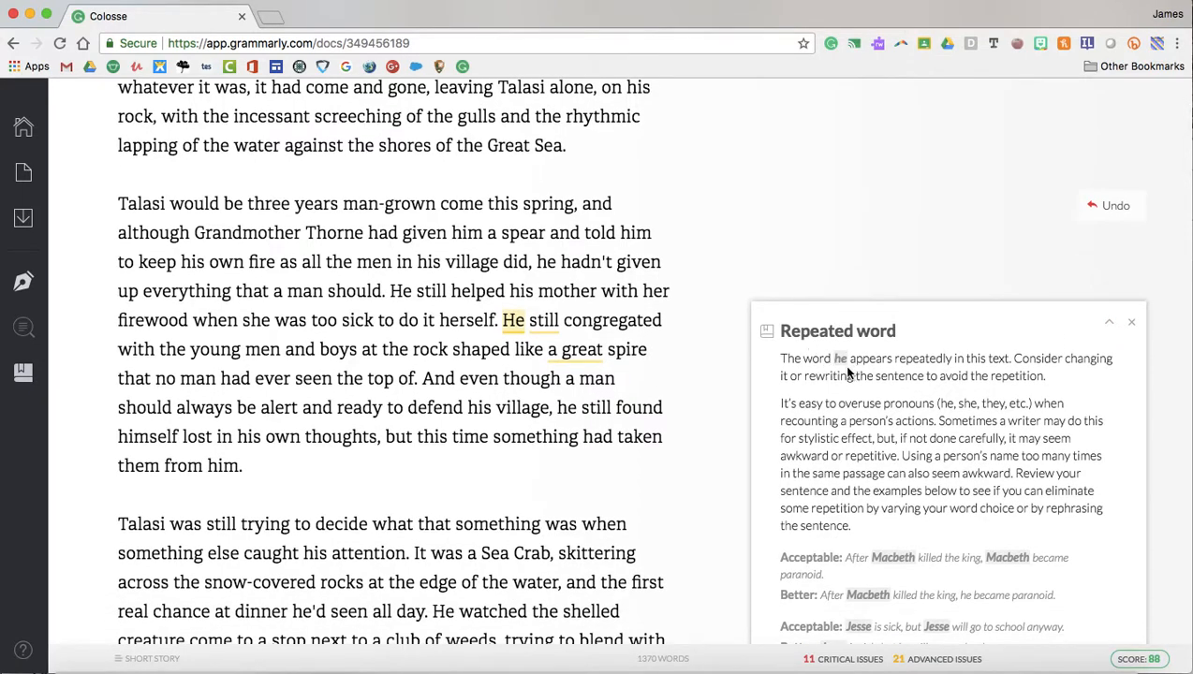
scroll(852, 403, "down", 4)
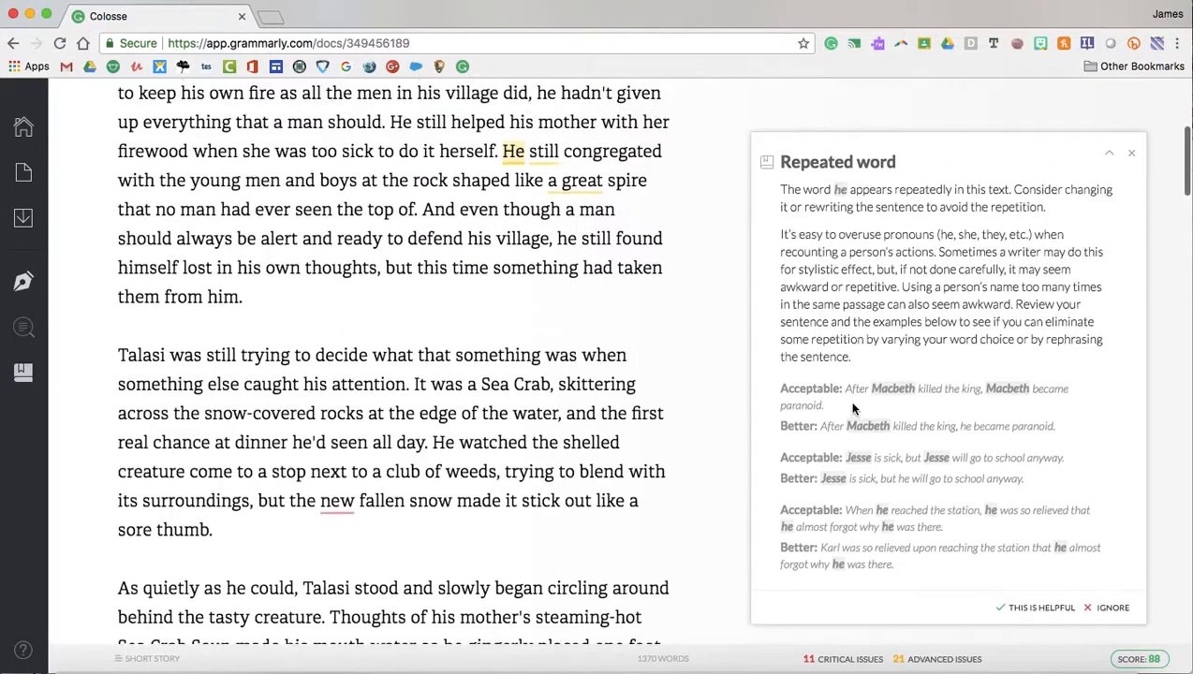
scroll(853, 405, "up", 1)
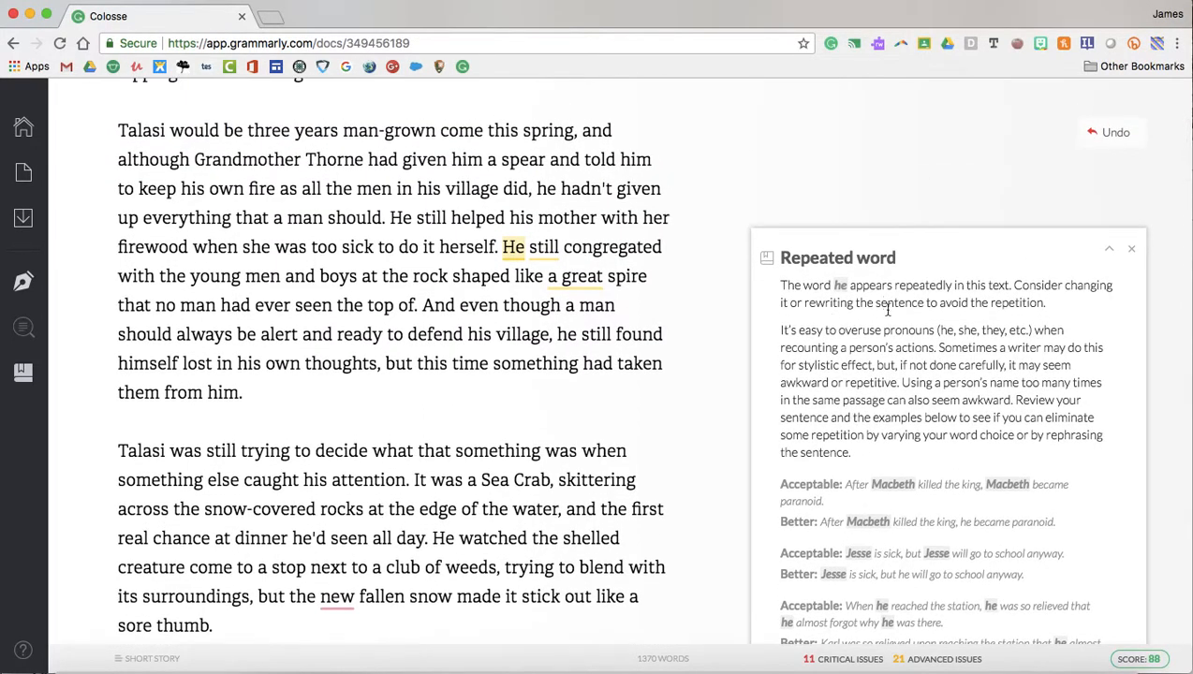
left_click(1107, 253)
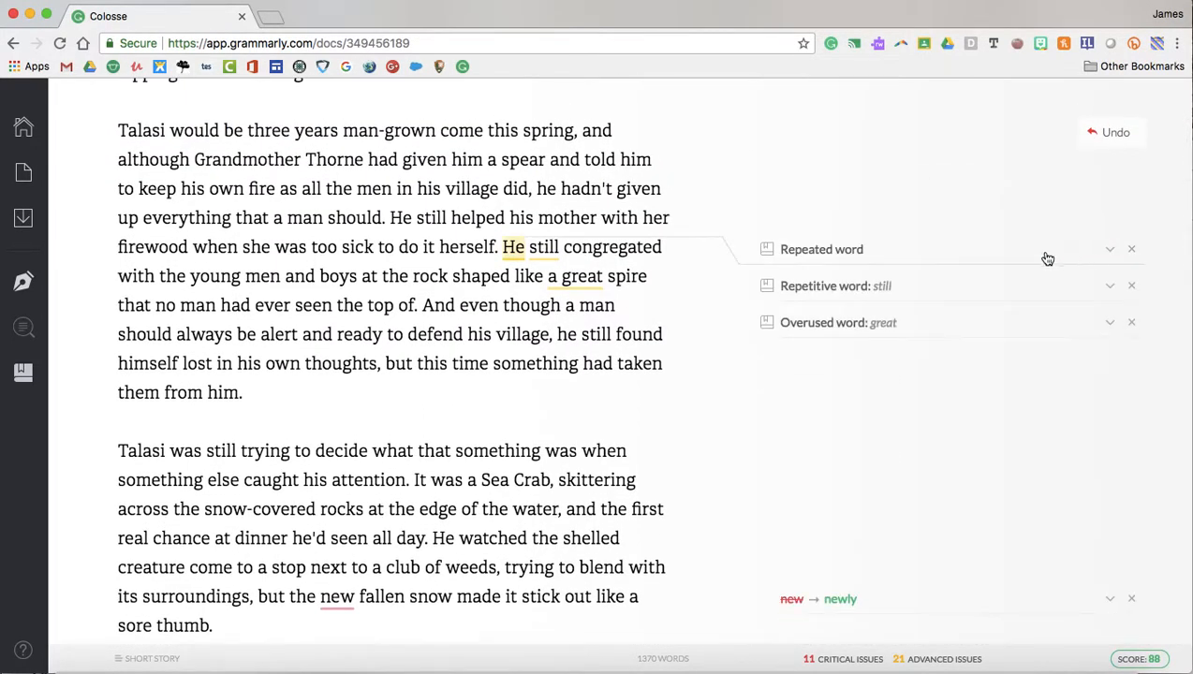
left_click(1111, 290)
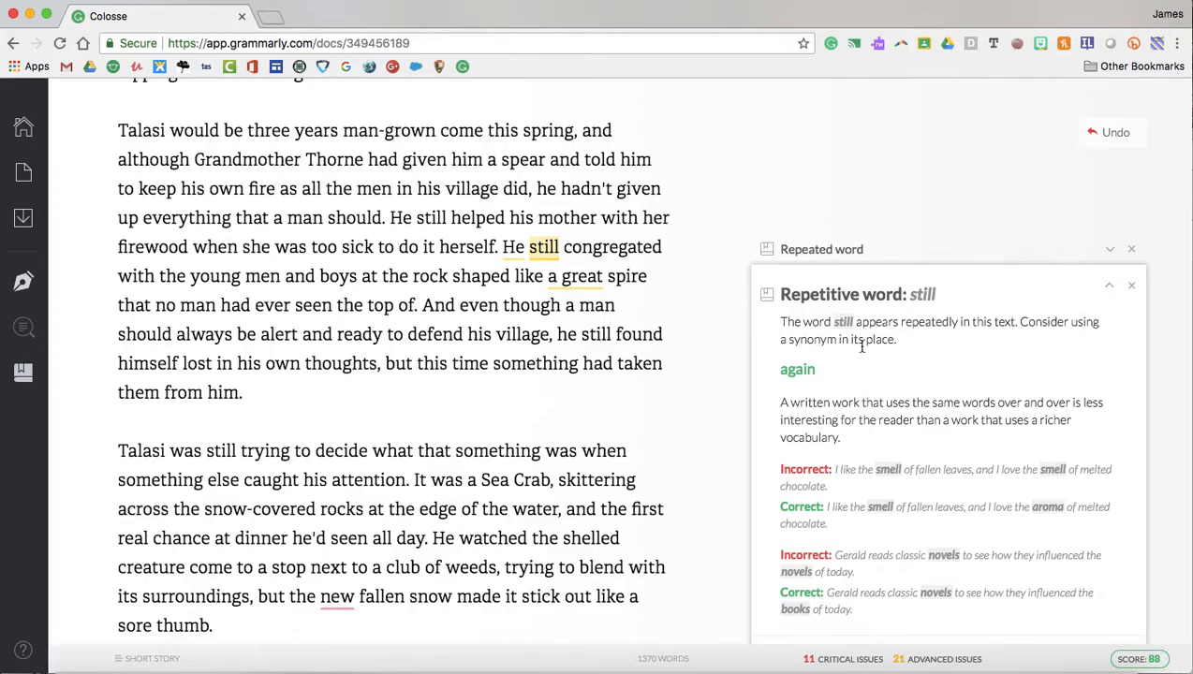
left_click(797, 371)
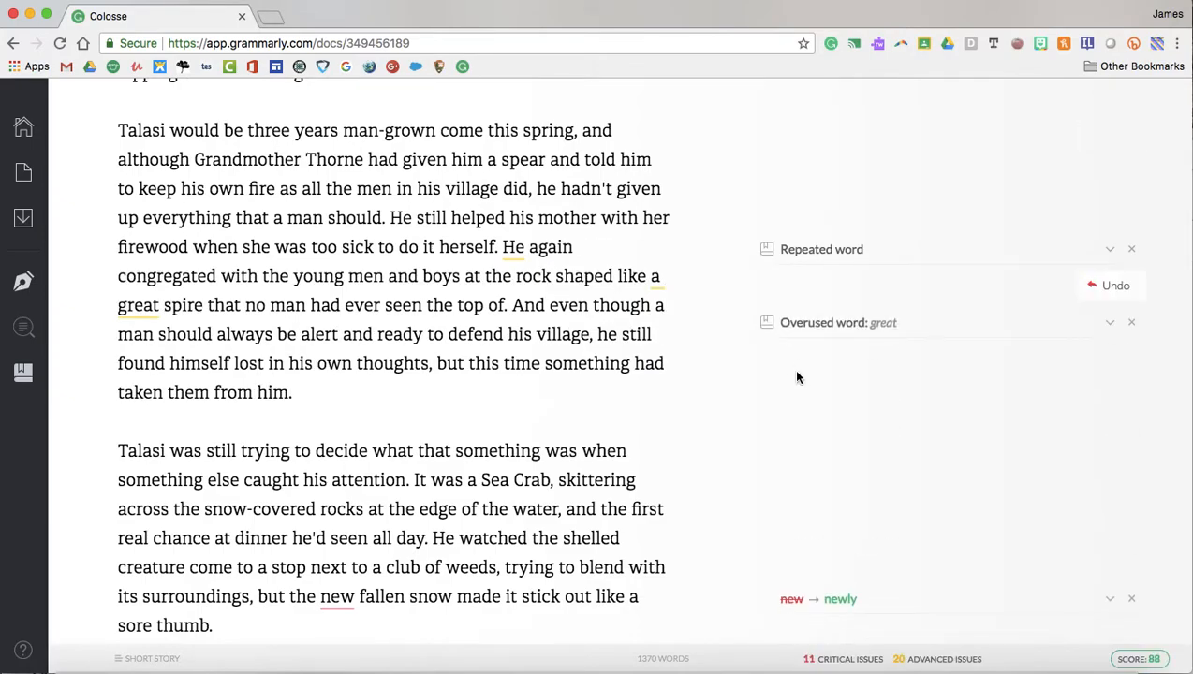
- Read the Unusual word pair explanation for "eventual" in the spear thrust sentence, and collapse it
scroll(768, 473, "down", 5)
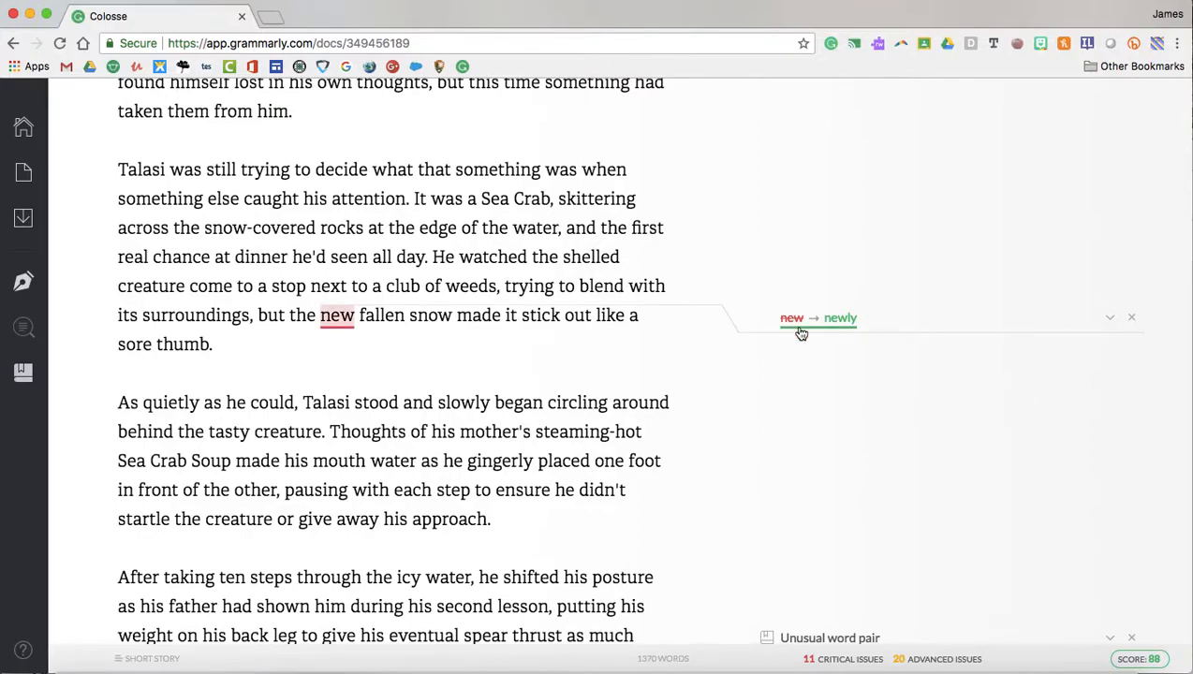
scroll(796, 434, "down", 5)
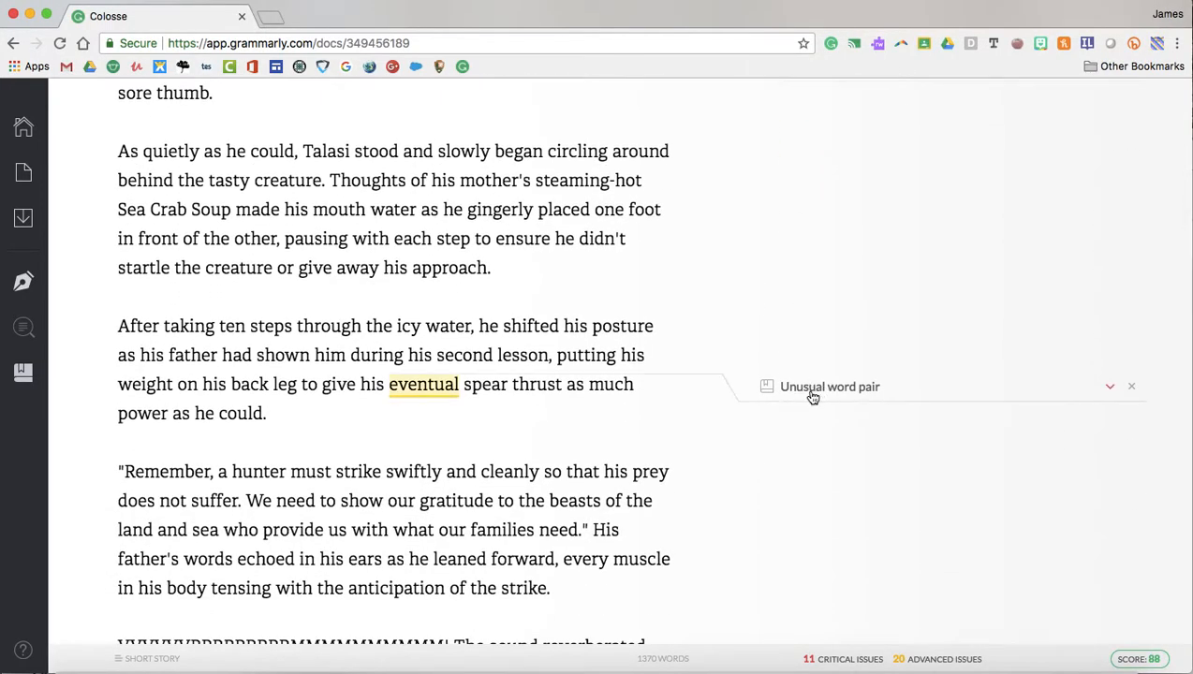
left_click(1106, 392)
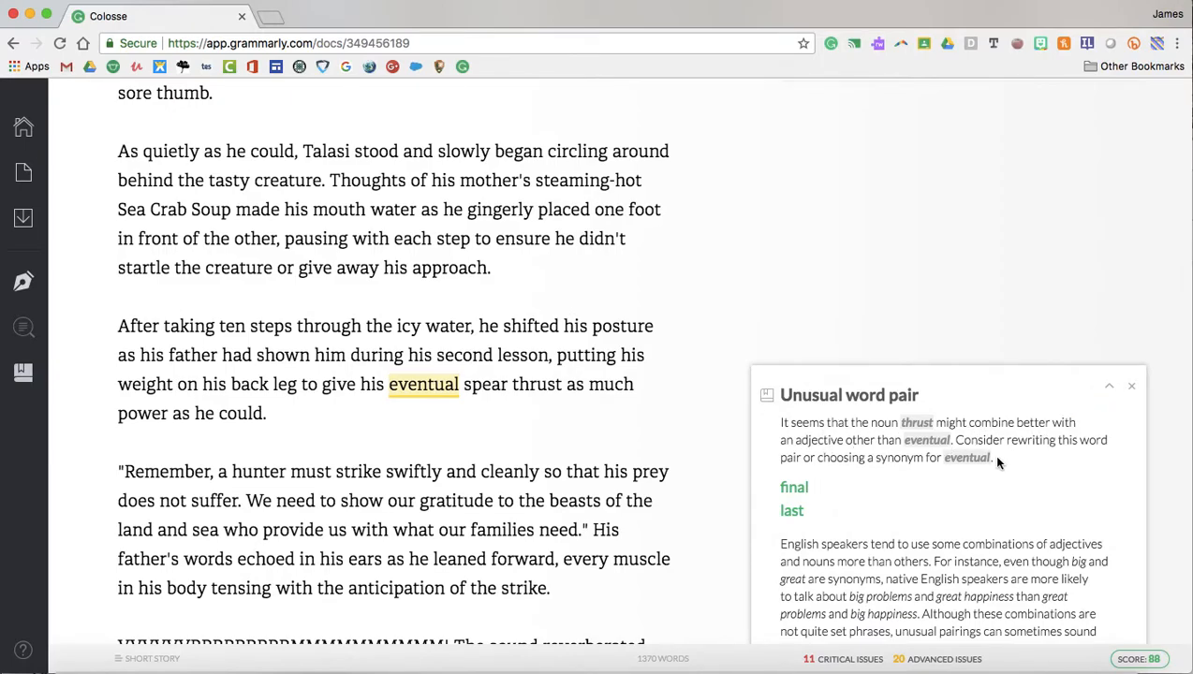
scroll(992, 454, "up", 1)
left_click(1107, 420)
scroll(927, 371, "down", 10)
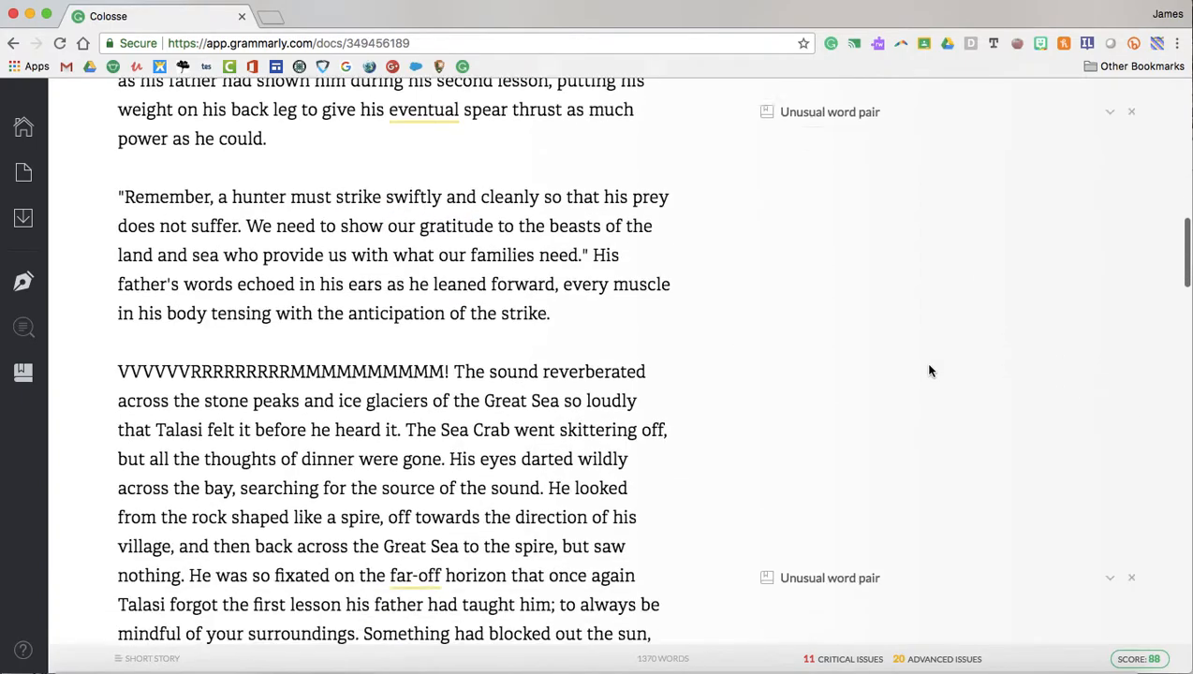
- Open the document's score report, review its issue categories from Contextual Spelling to Vocabulary enhancement, and close it
scroll(929, 371, "up", 15)
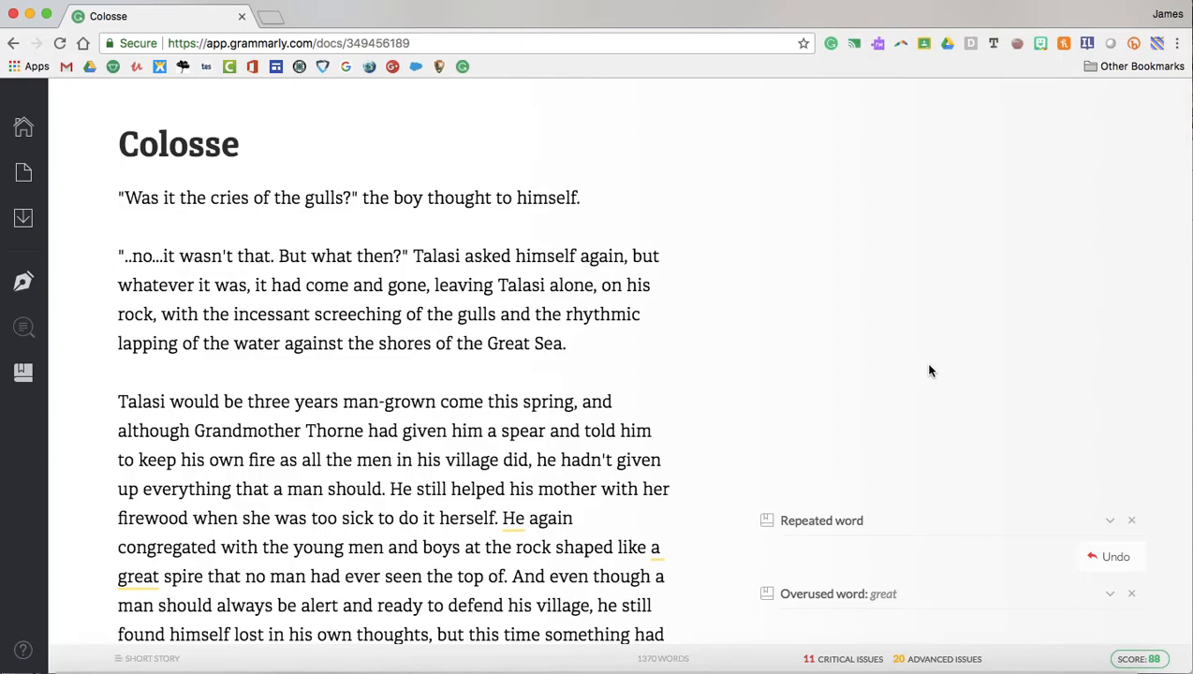
left_click(1142, 665)
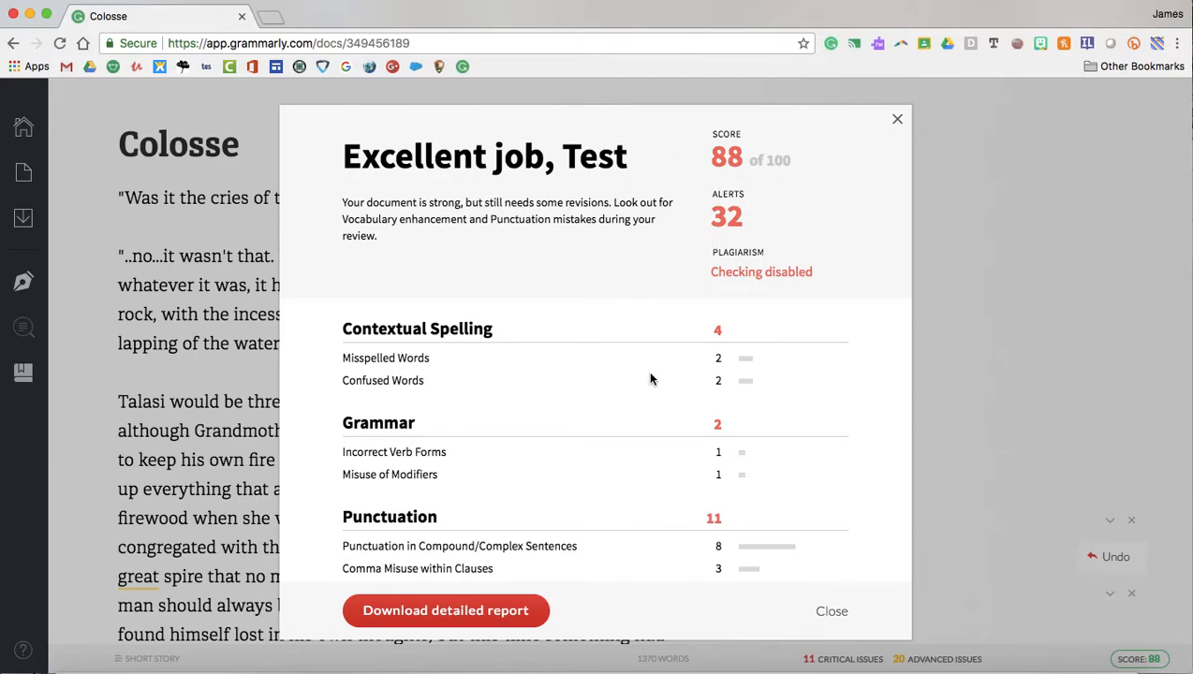
scroll(650, 379, "down", 2)
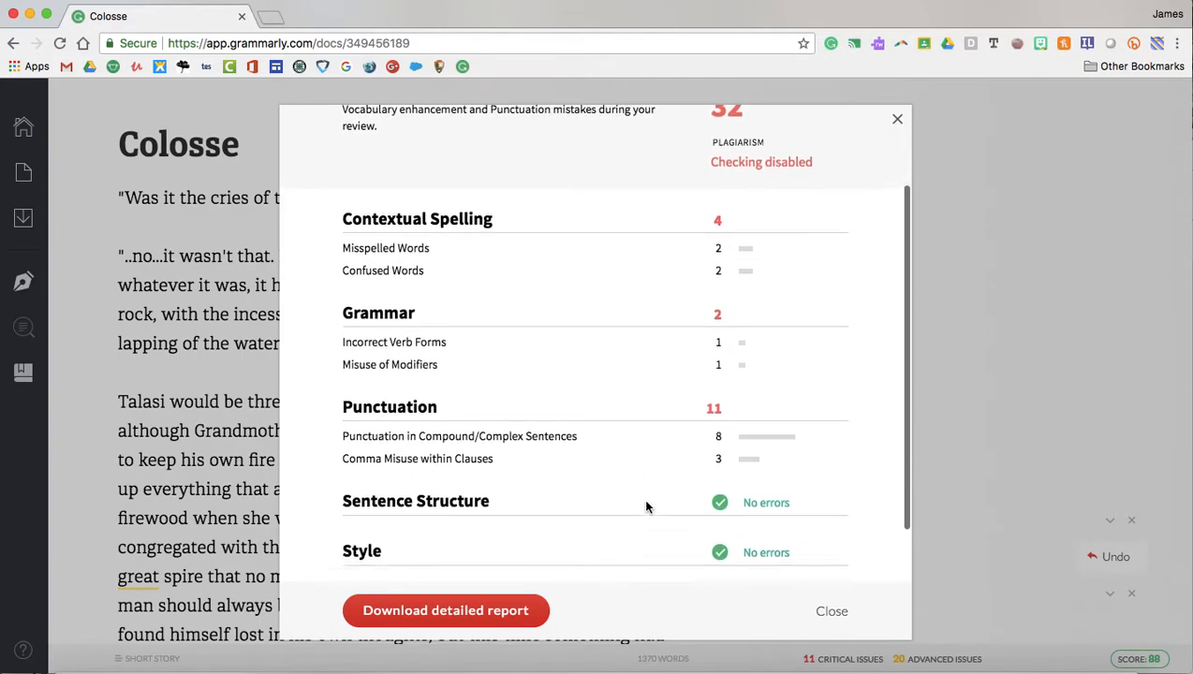
scroll(645, 506, "down", 2)
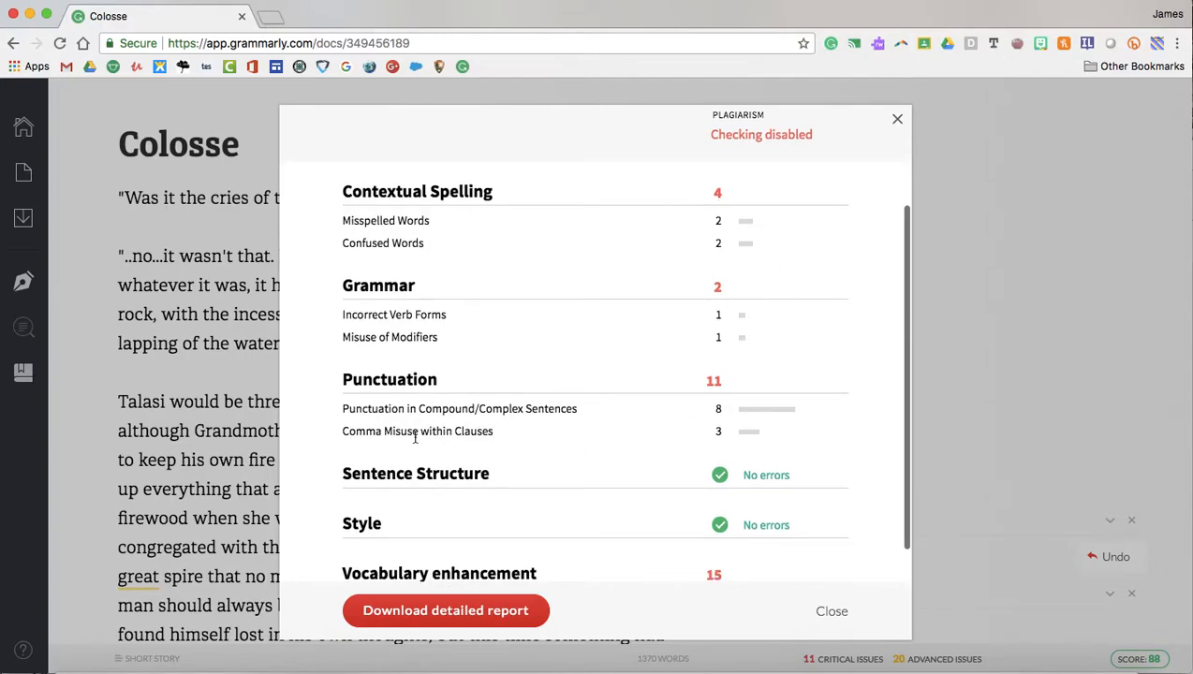
scroll(401, 385, "down", 1)
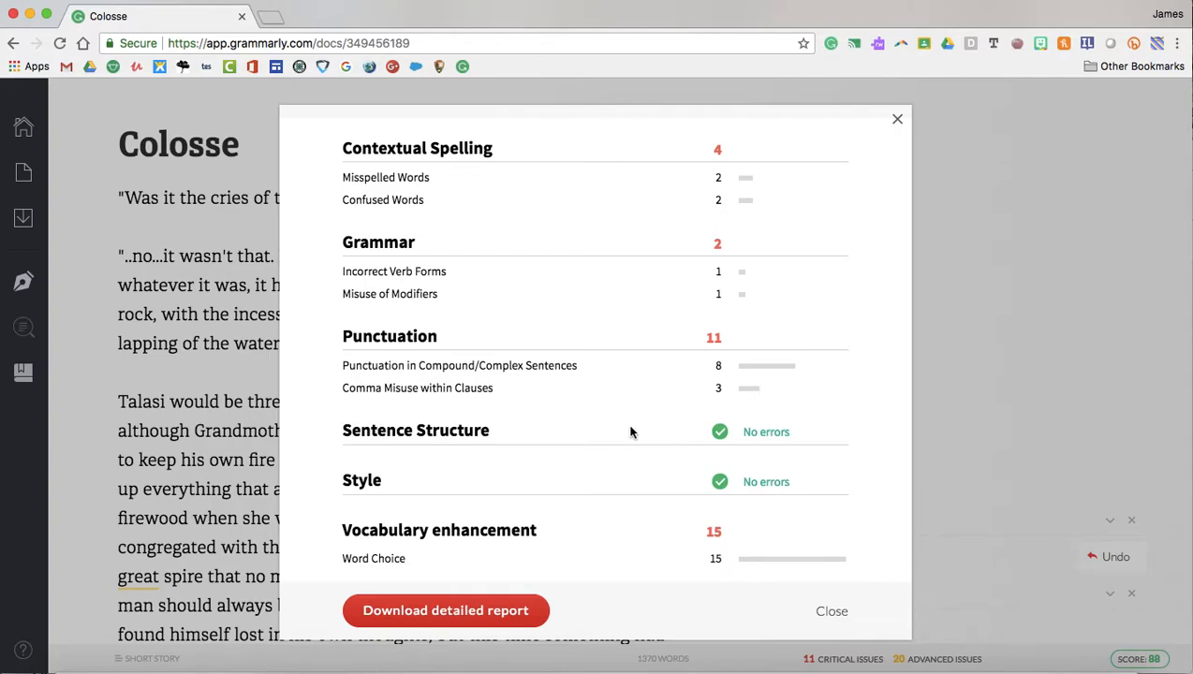
scroll(630, 432, "up", 1)
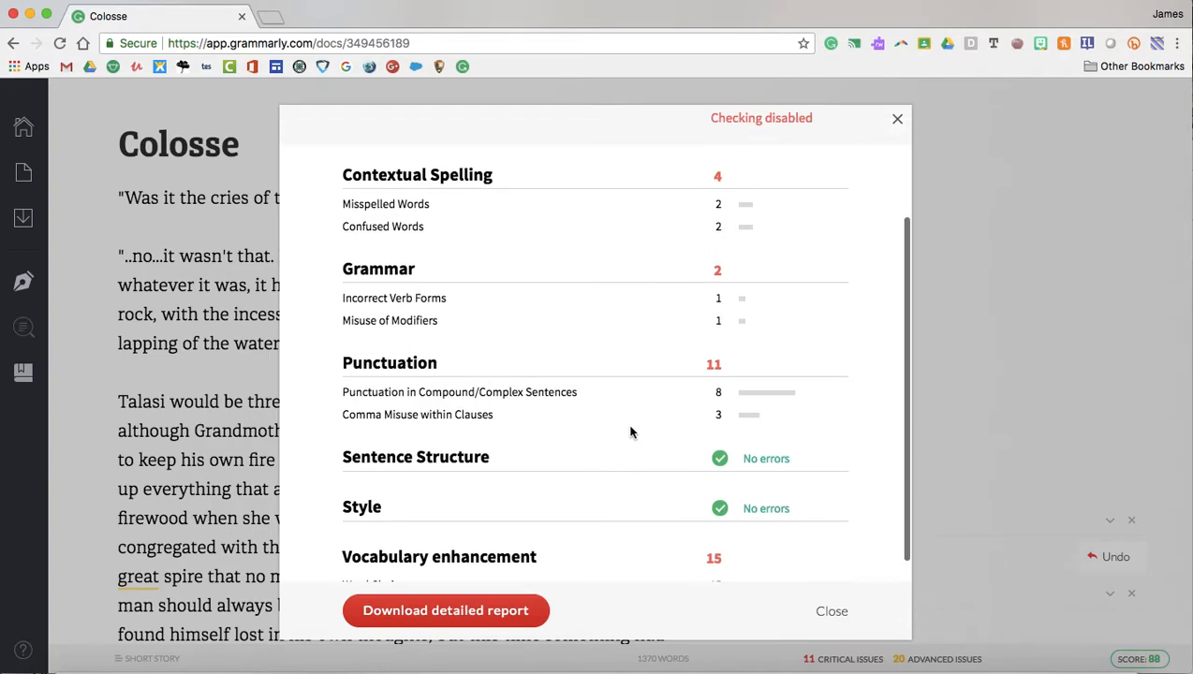
scroll(631, 432, "up", 1)
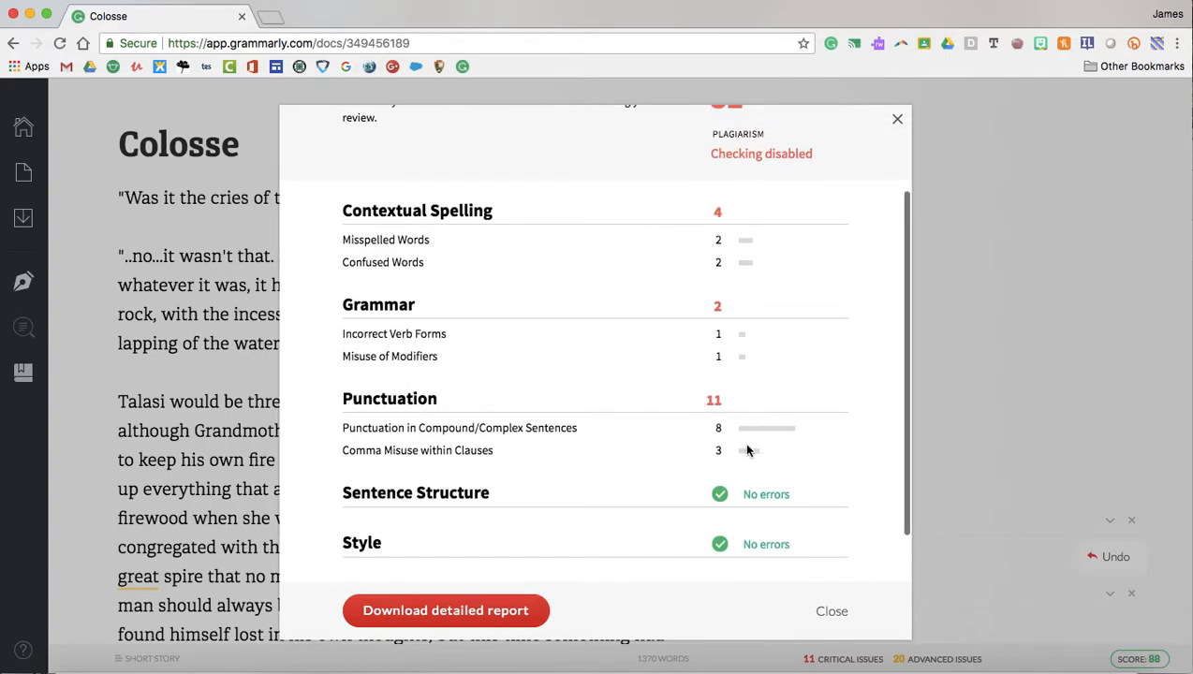
scroll(792, 485, "down", 1)
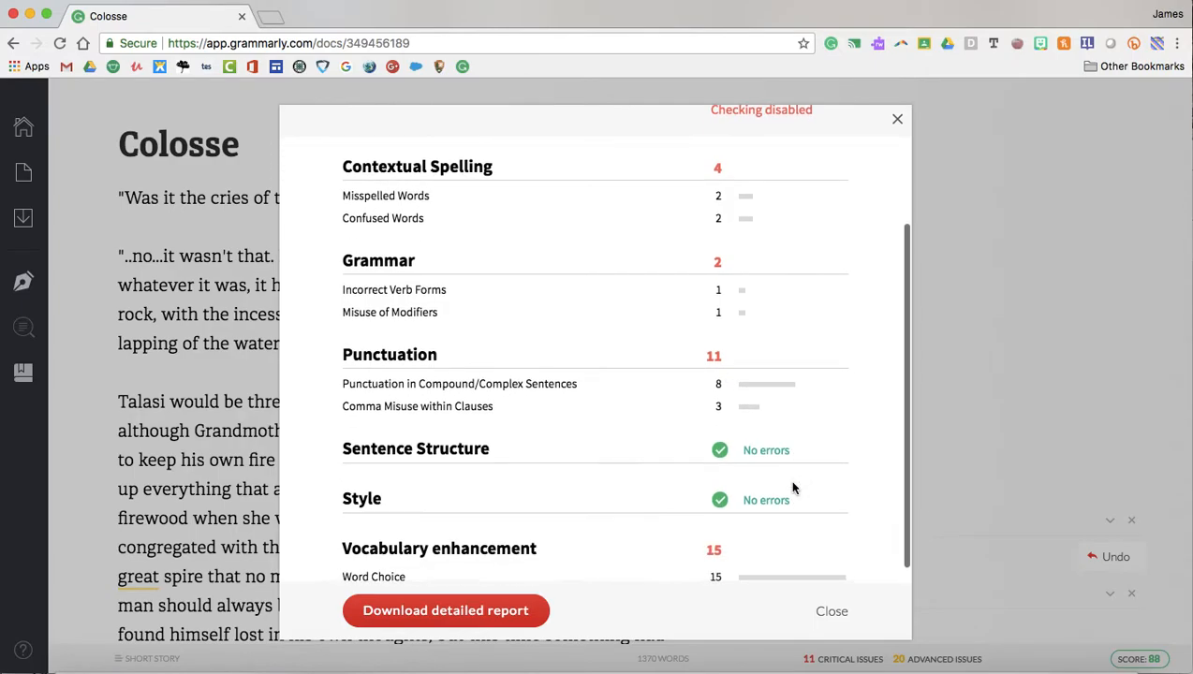
left_click(841, 611)
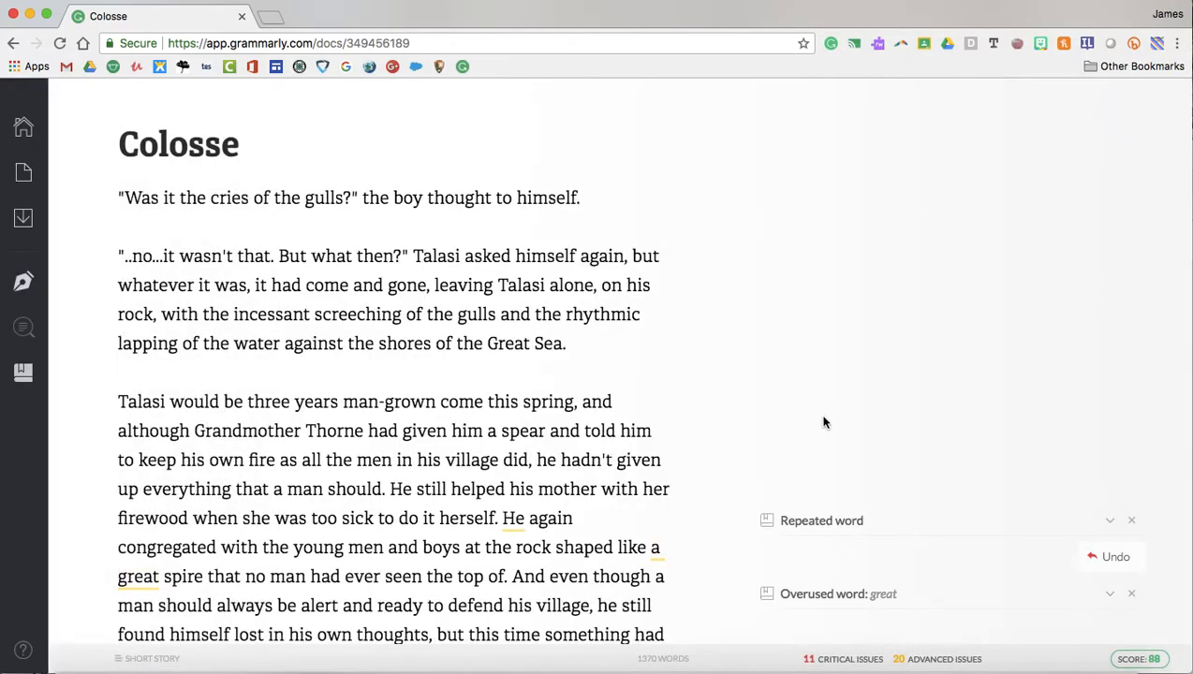